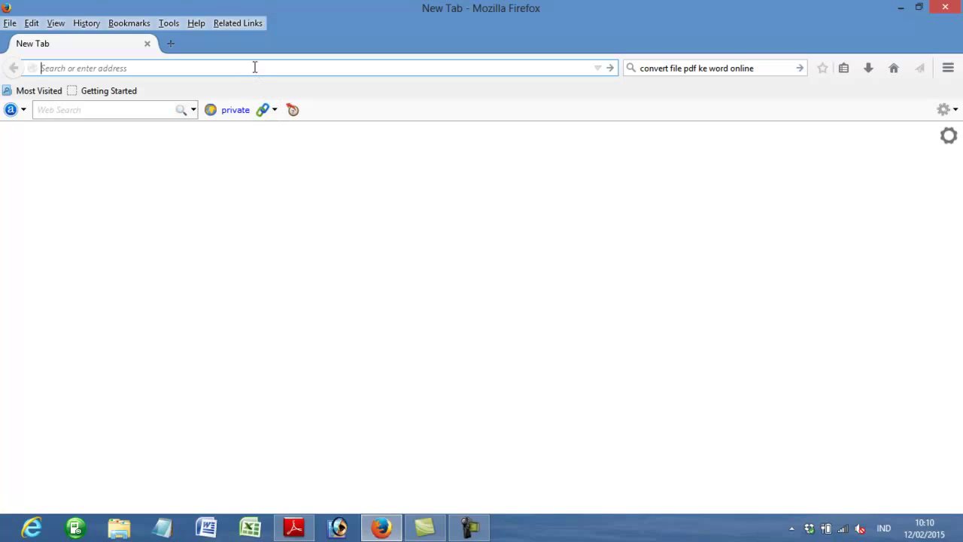
text(ww)
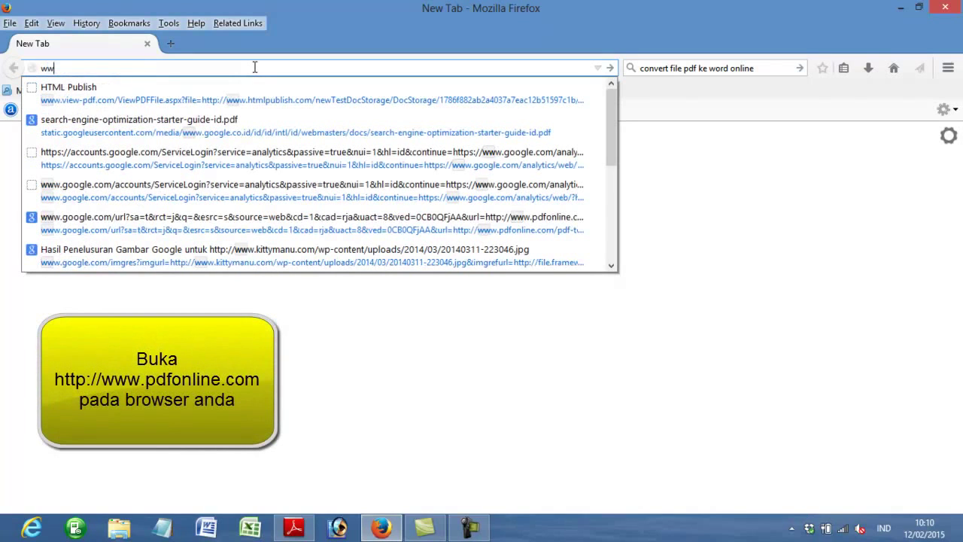
text(w.)
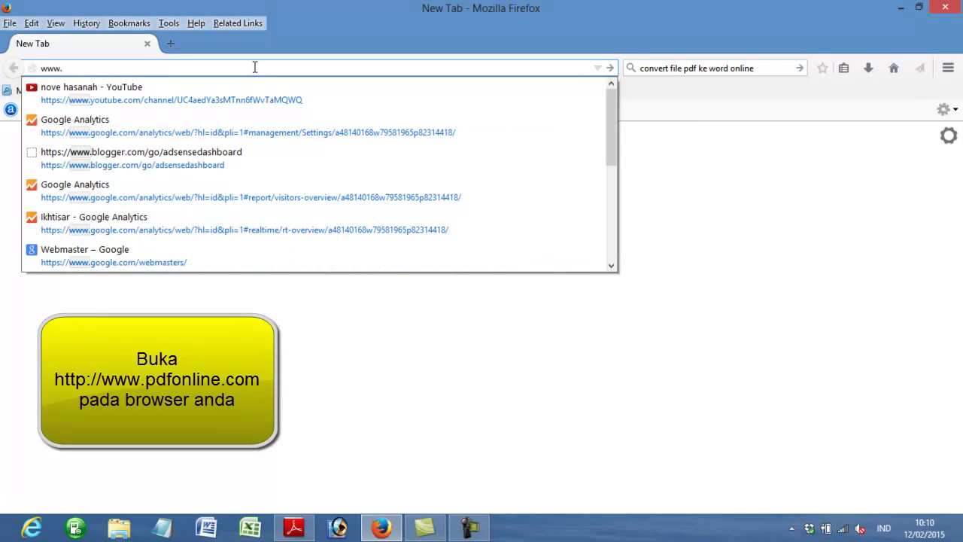
text(pdfonline.com/)
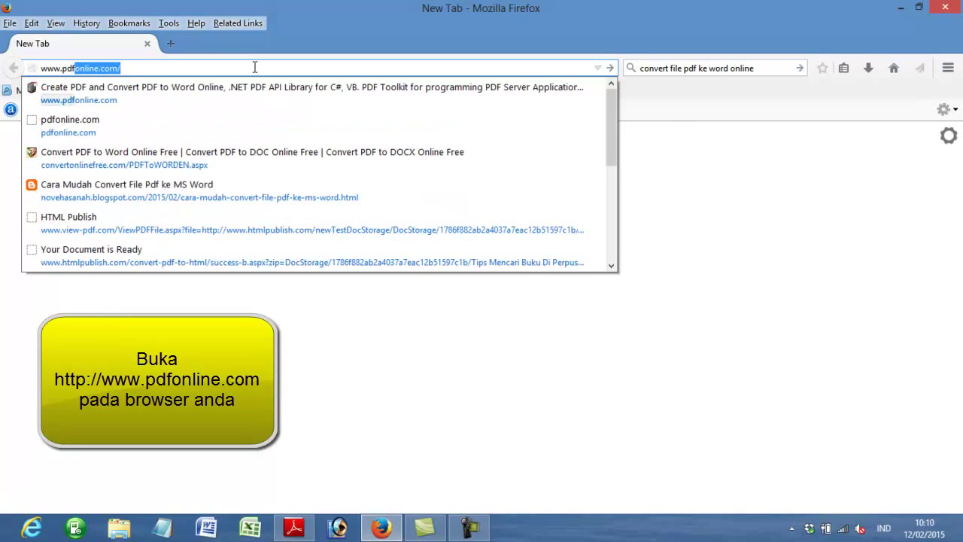
key(End)
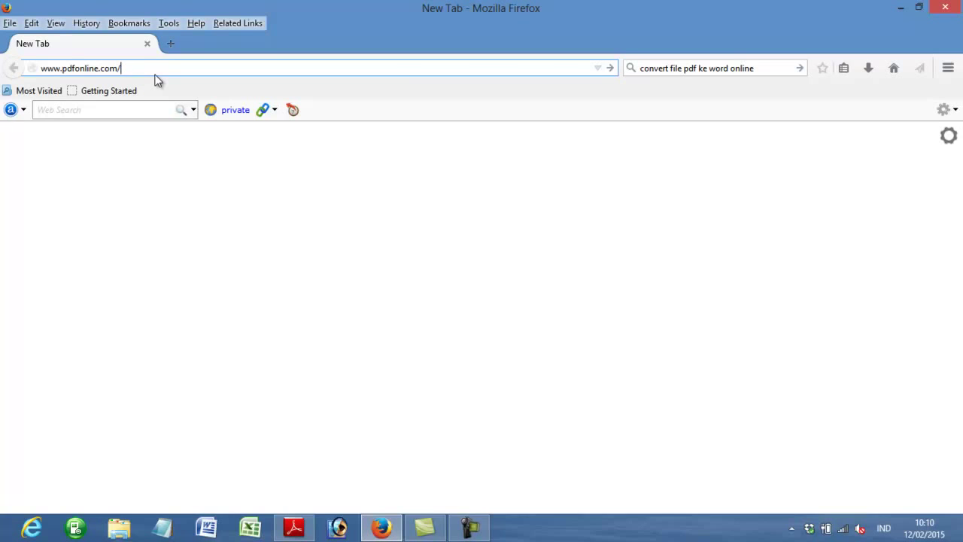
key(Return)
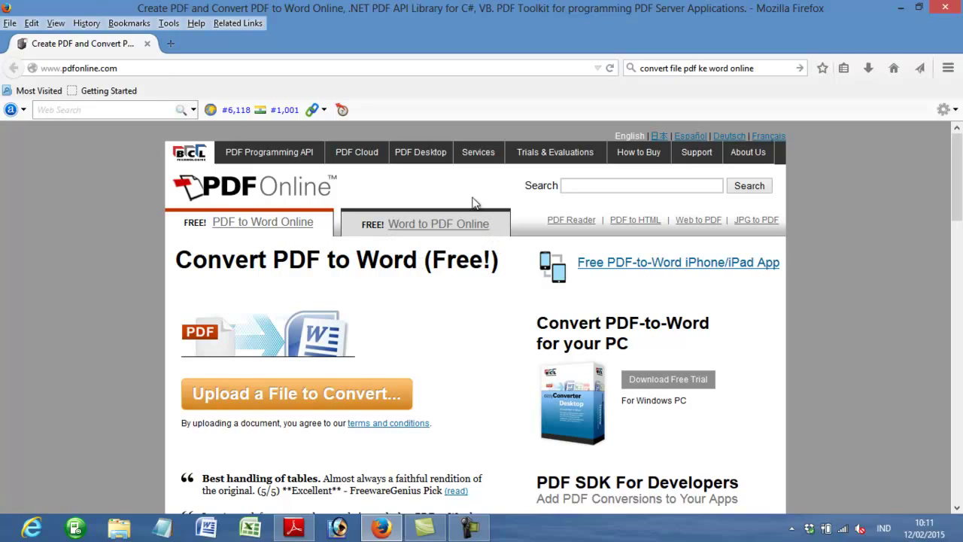
Switch to the 'Word to PDF Online' converter tab on pdfonline.com
click(423, 230)
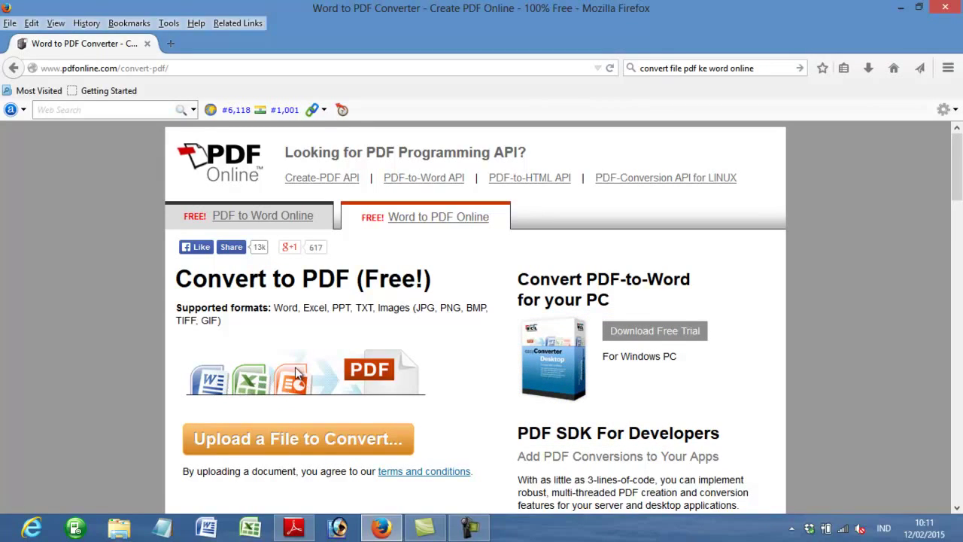
Upload 'Tips Mencari Buku Di Perpustakaan' from the Documents library for PDF conversion
click(305, 449)
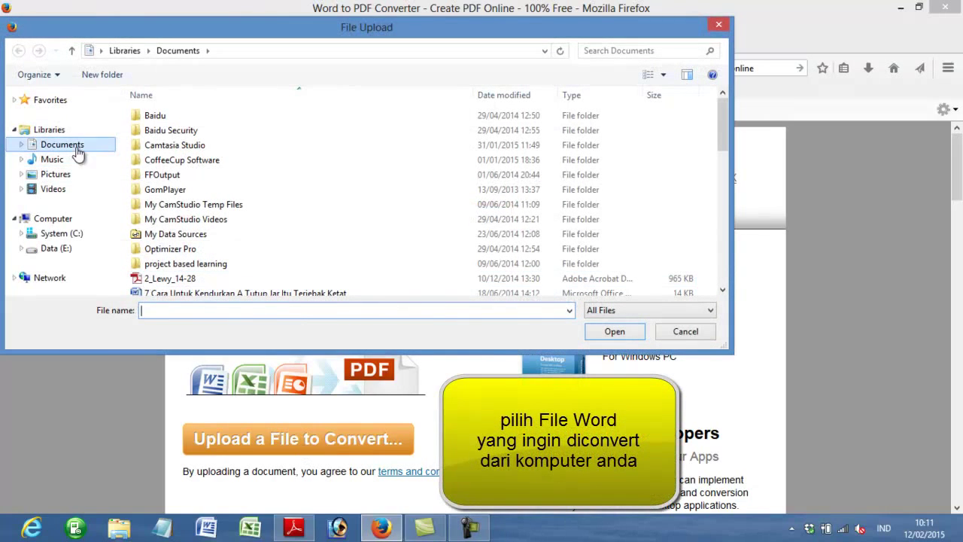
drag(722, 120, 721, 257)
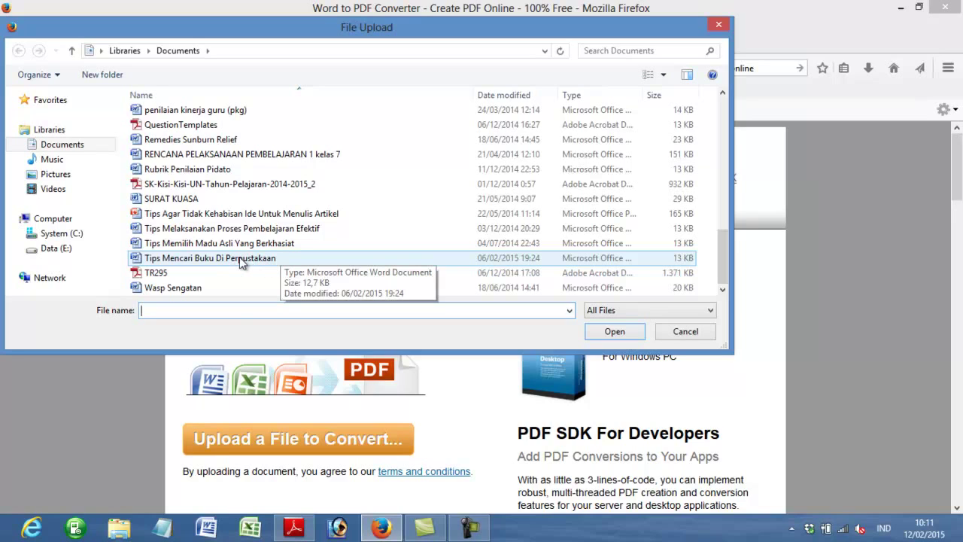
click(65, 236)
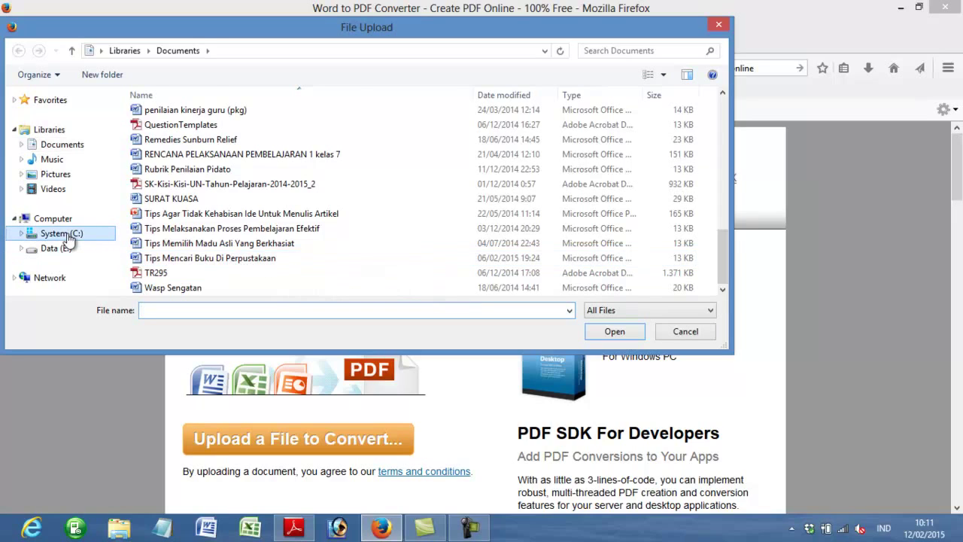
click(66, 252)
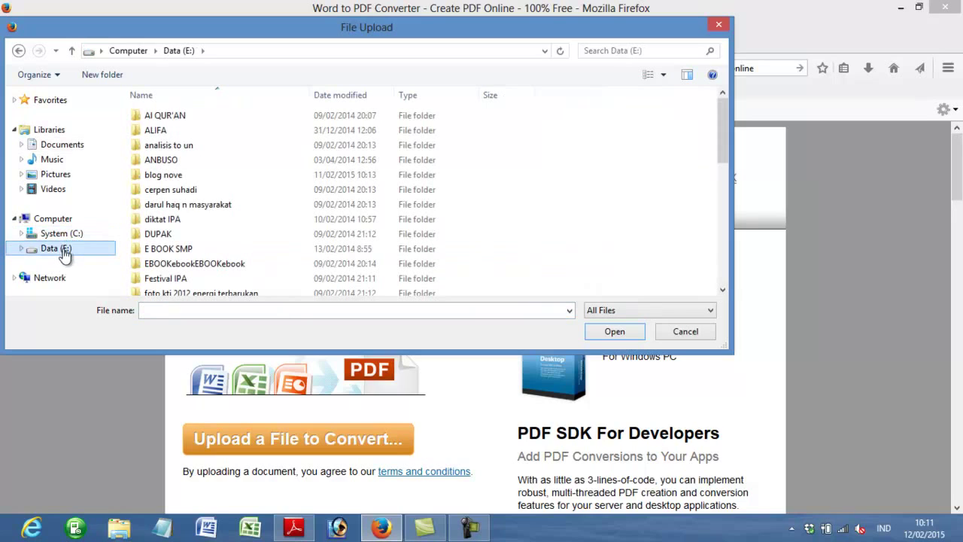
click(59, 148)
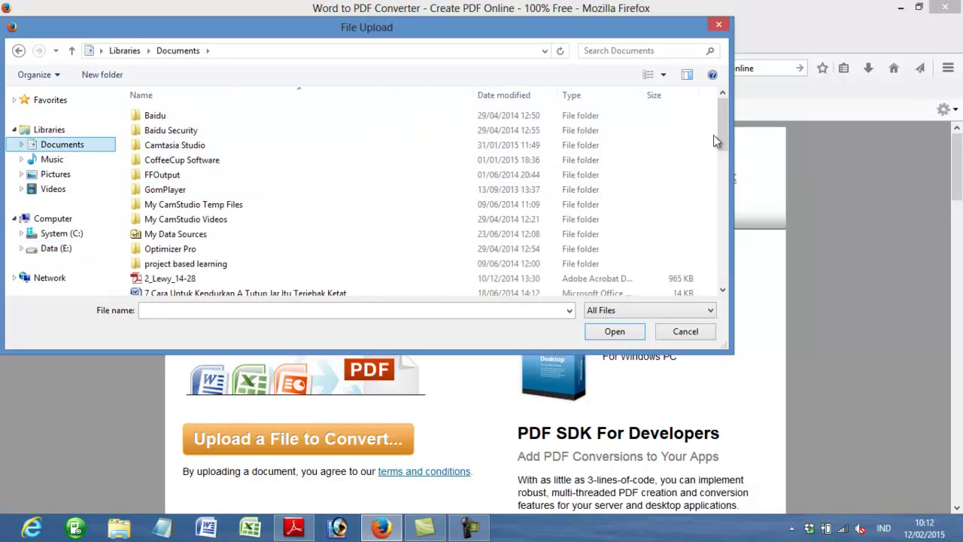
drag(716, 142, 719, 274)
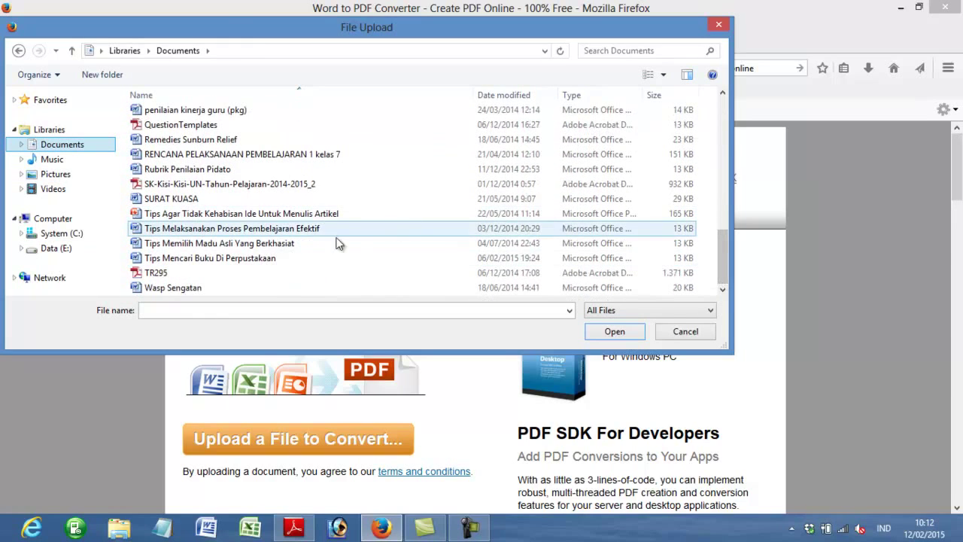
click(309, 260)
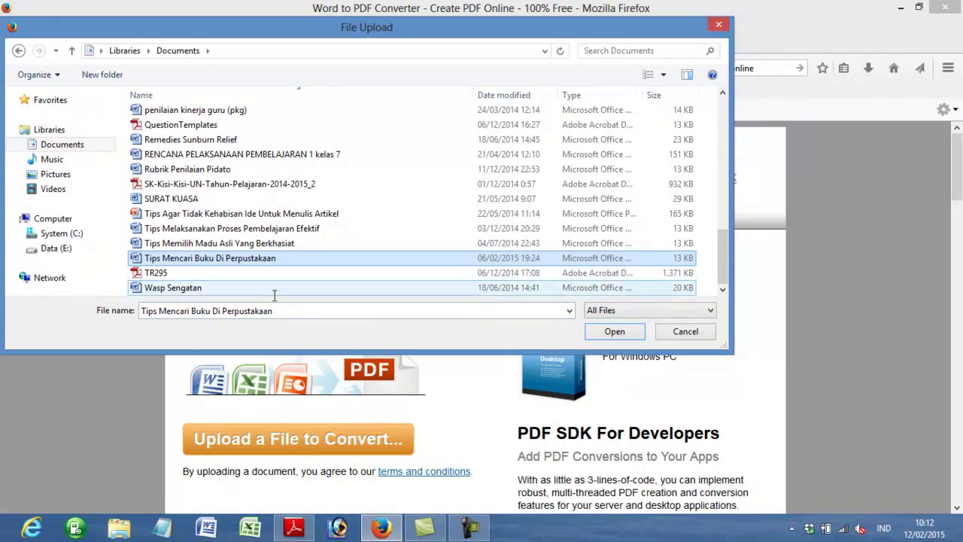
click(613, 334)
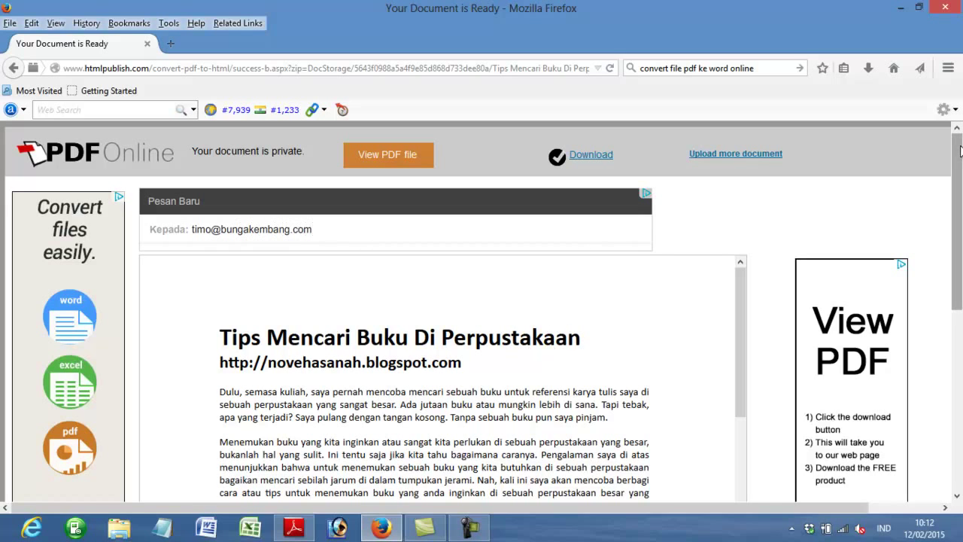
Scroll through the converted 'Tips Mencari Buku Di Perpustakaan' preview and back to the top
mouse_move(955, 152)
mouse_down()
mouse_move(960, 256)
mouse_move(958, 199)
mouse_up()
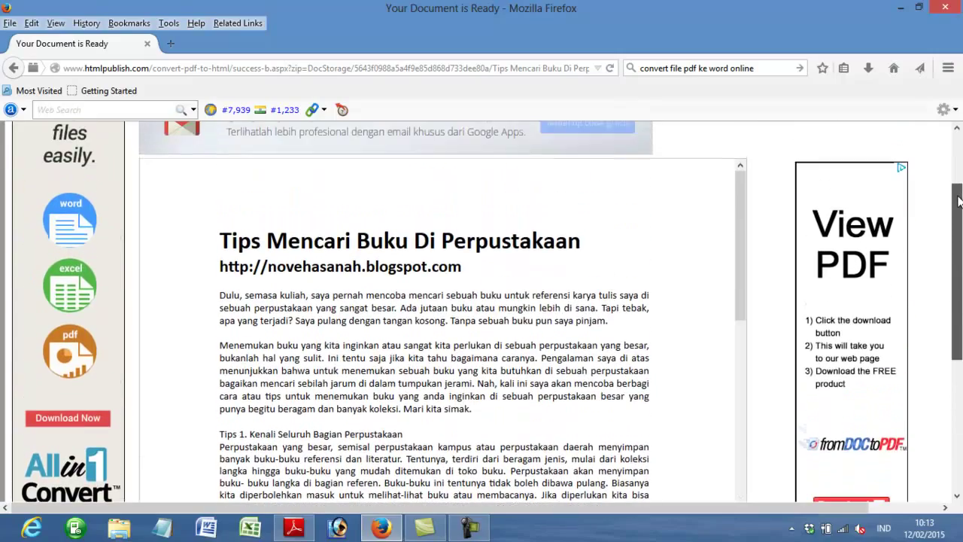
mouse_move(740, 194)
mouse_down()
mouse_move(743, 421)
mouse_move(736, 173)
mouse_up()
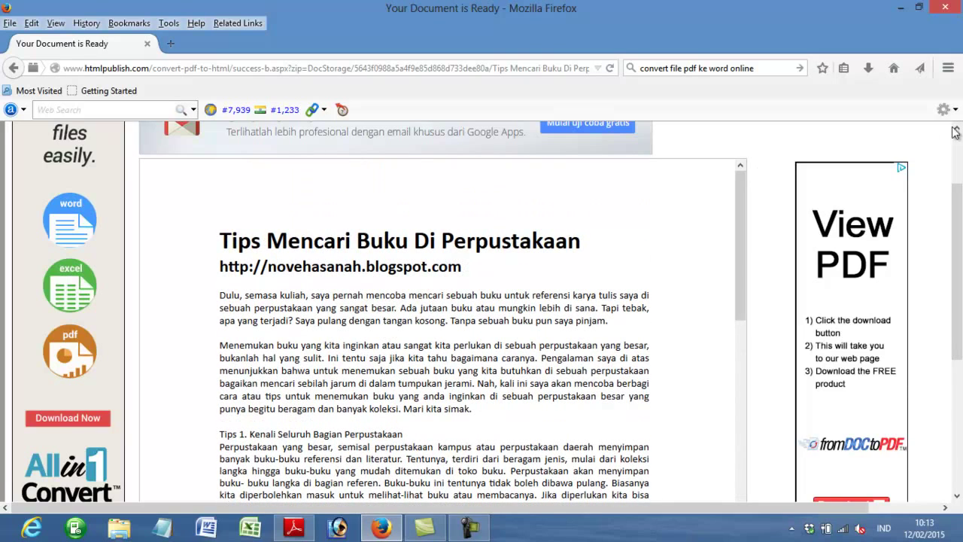
drag(960, 219, 960, 165)
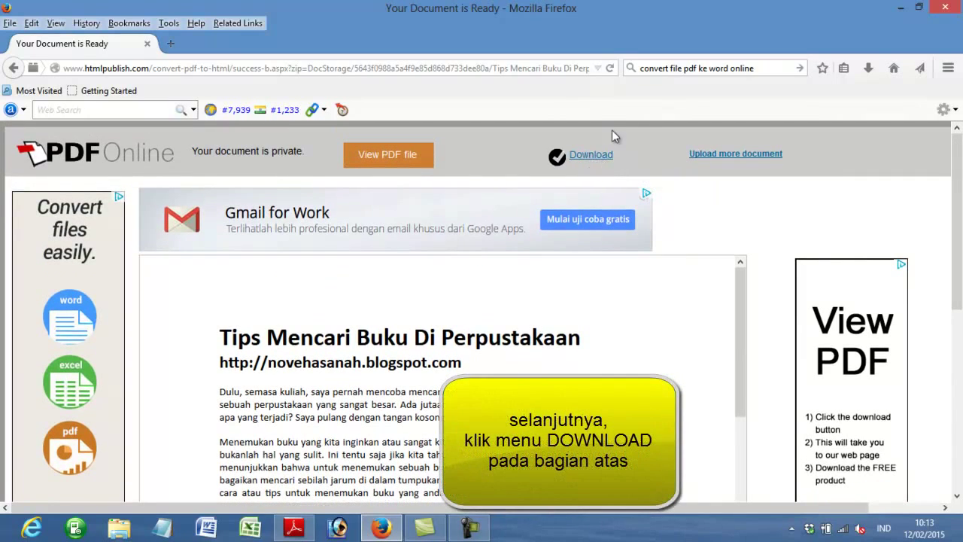
Choose 'Download PDF file' from the Download options for the converted document
click(585, 160)
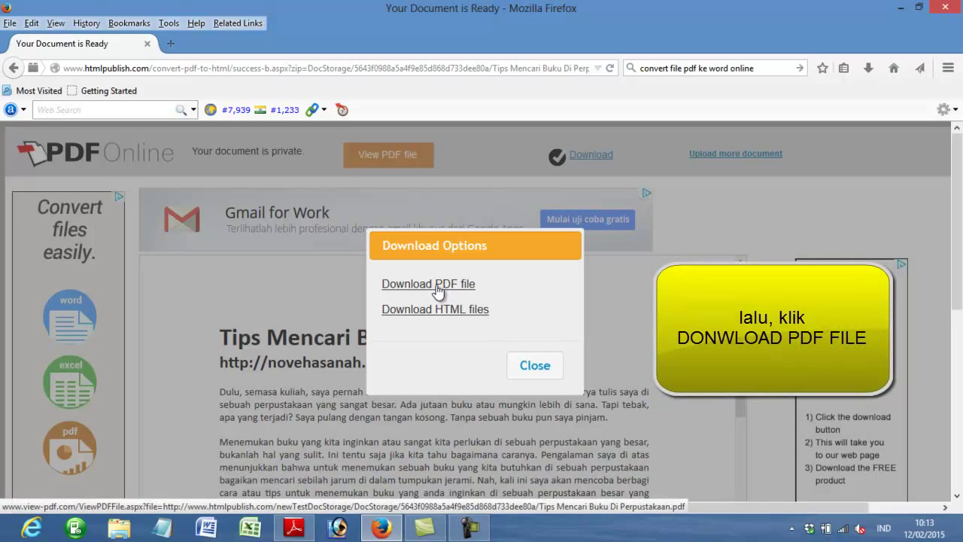
click(439, 290)
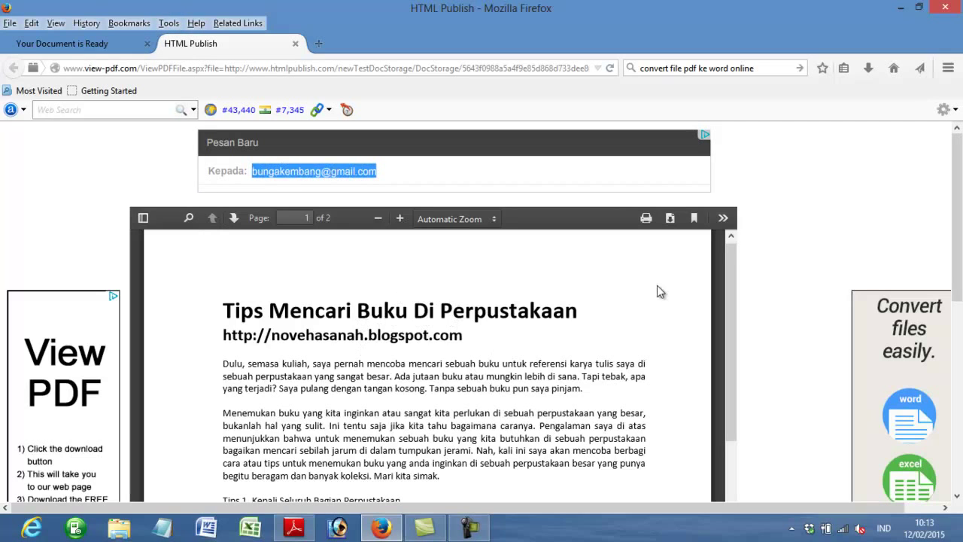
Save 'Tips Mencari Buku Di Perpustakaan.pdf' to disk from the viewer's download dialog
drag(726, 286, 728, 290)
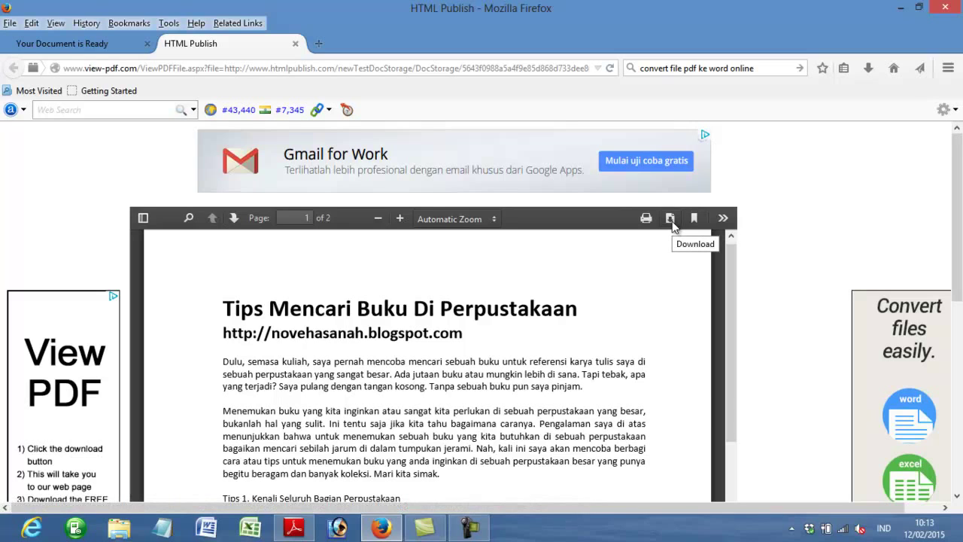
click(672, 225)
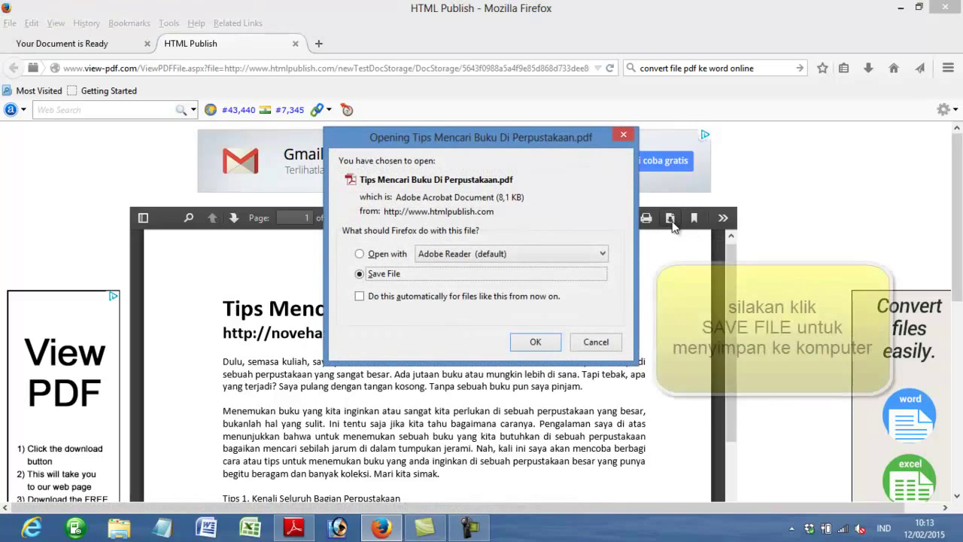
click(360, 255)
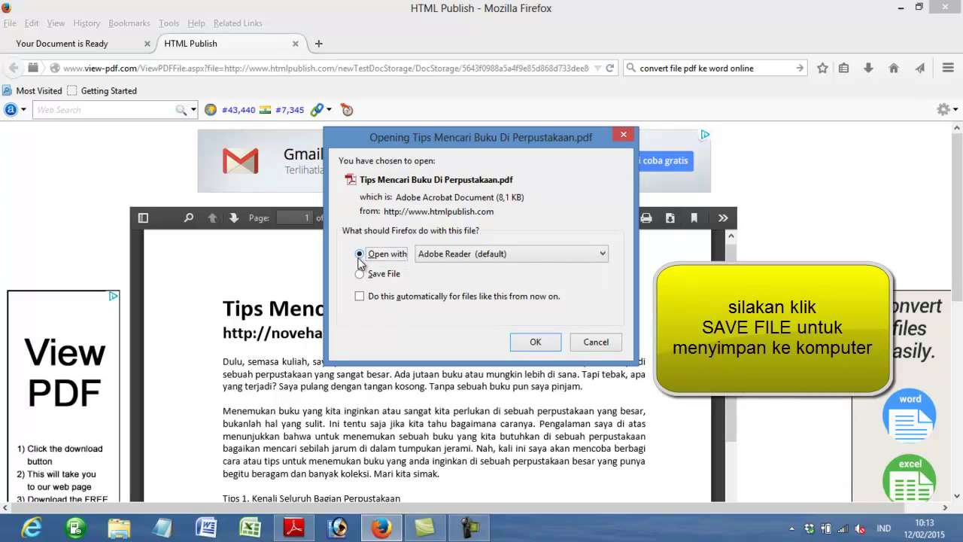
click(361, 275)
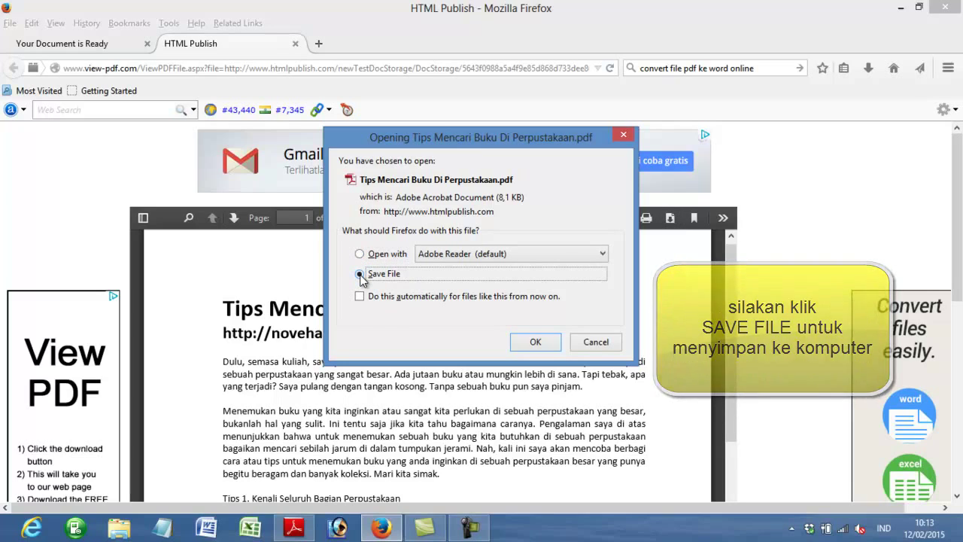
click(534, 343)
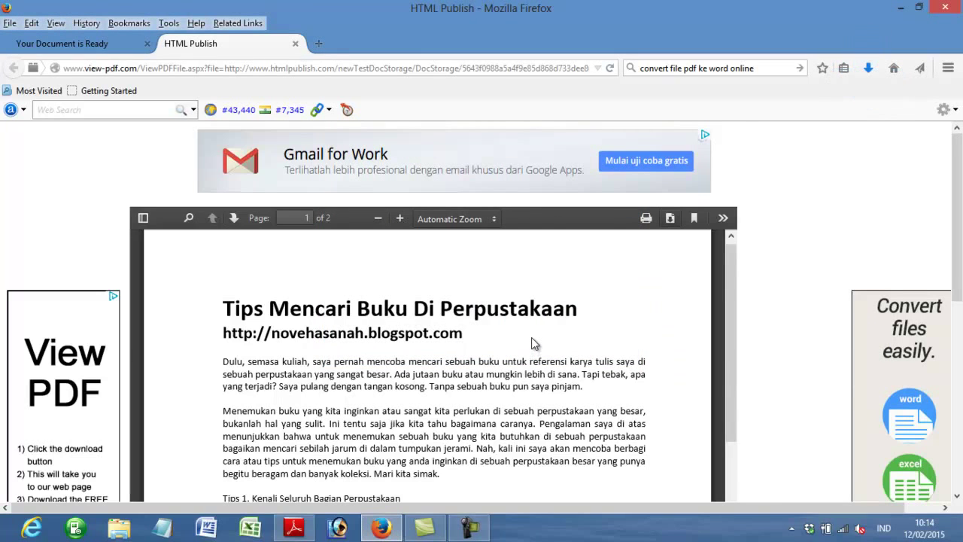
Open the containing folder of the newest download from Tools > Downloads
click(172, 24)
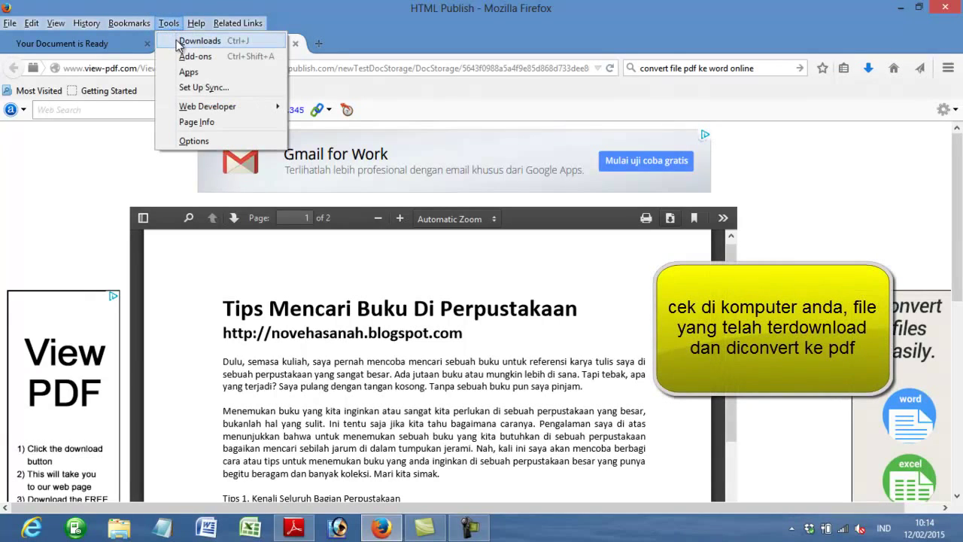
click(179, 42)
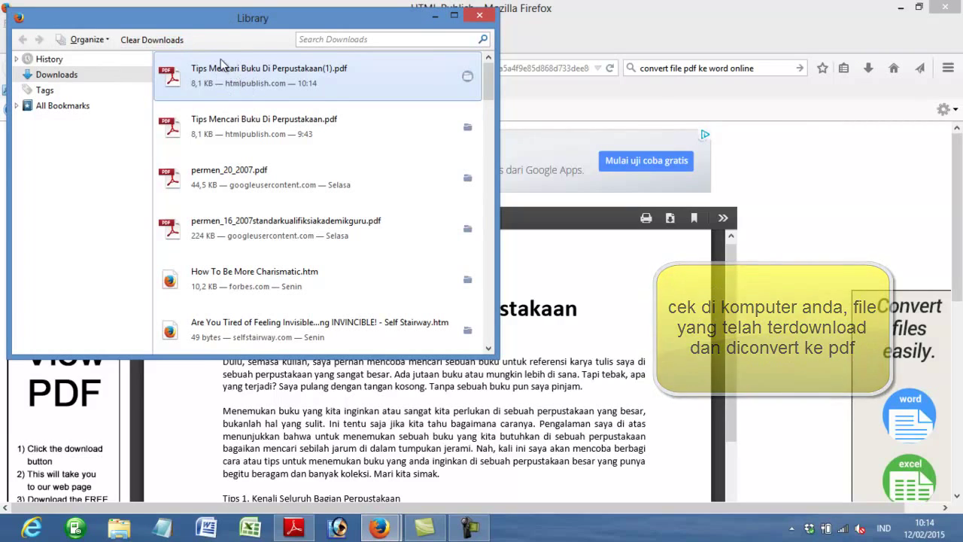
right_click(226, 76)
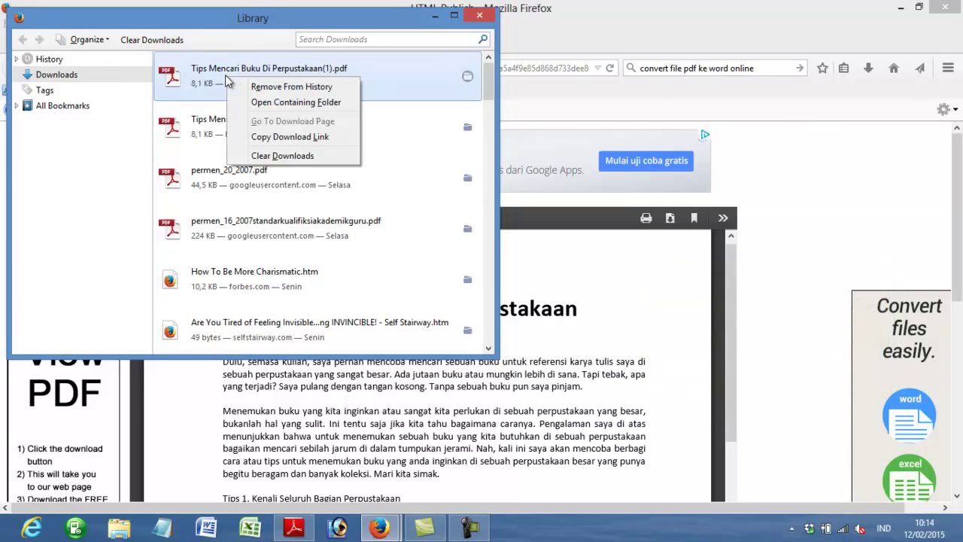
click(244, 99)
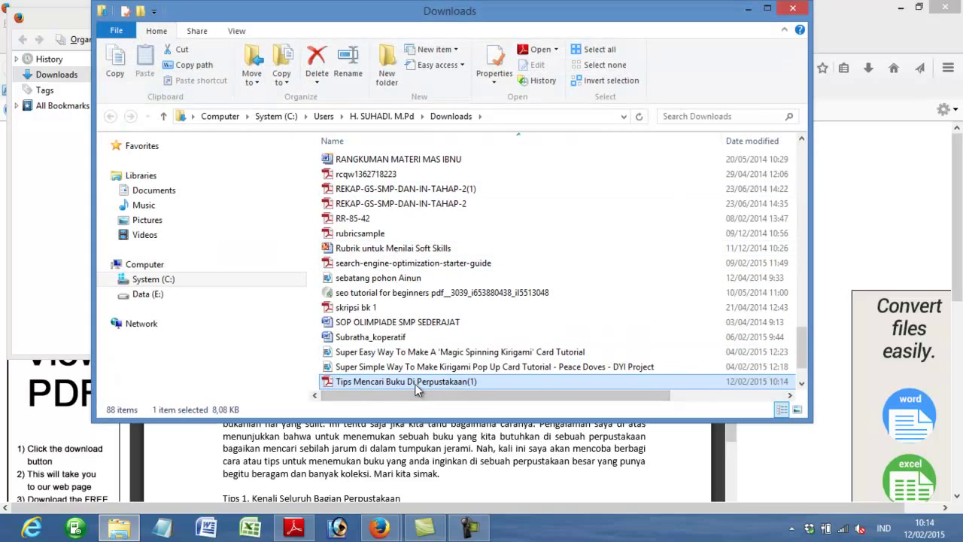
Open 'Tips Mencari Buku Di Perpustakaan(1)' from Downloads with Adobe Reader X
double_click(416, 382)
right_click(415, 382)
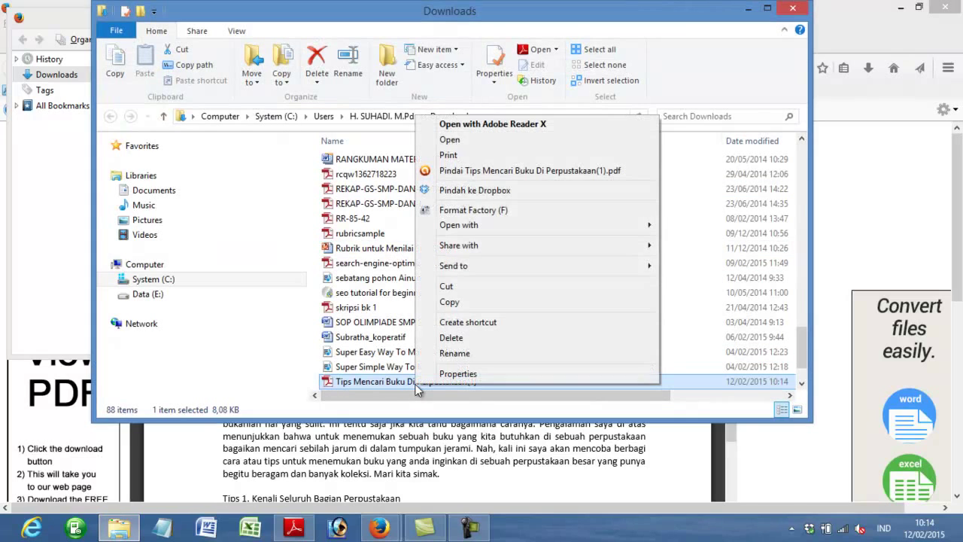
click(477, 127)
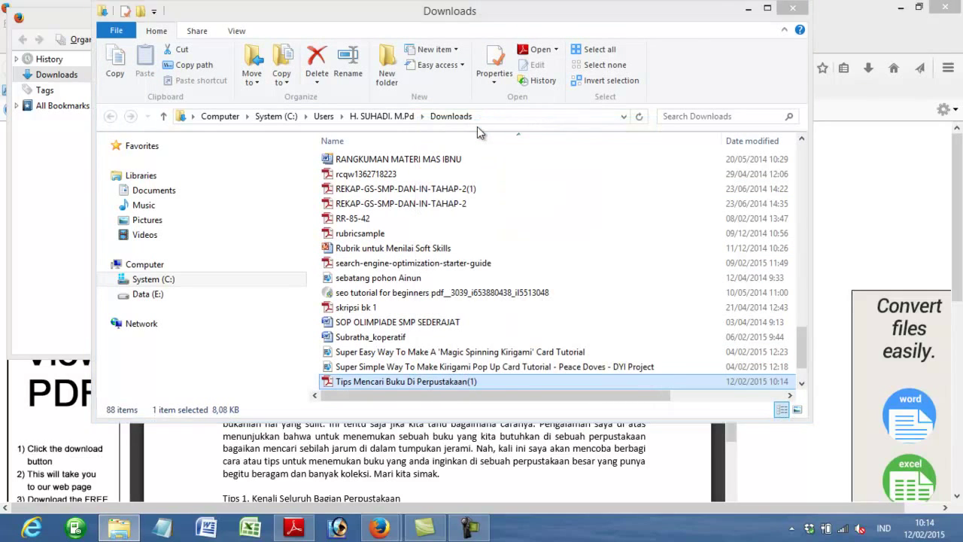